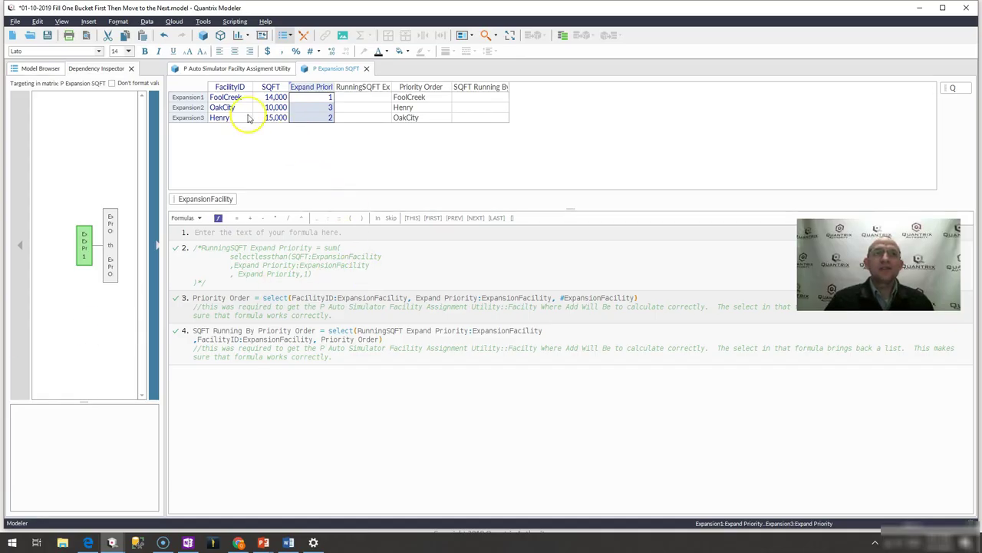
- Point out FoolCreek, OakCity and Henry with their 14,000, 10,000 and 15,000 square feet and expand priorities
{"action": "left_click", "coordinate": [231, 96]}
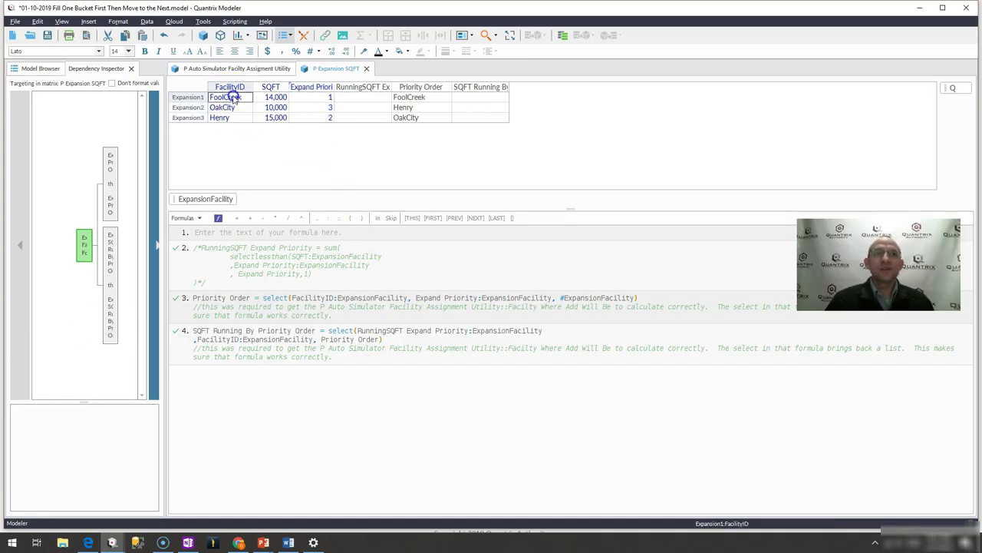
{"action": "left_click", "coordinate": [235, 108]}
{"action": "left_click", "coordinate": [236, 118]}
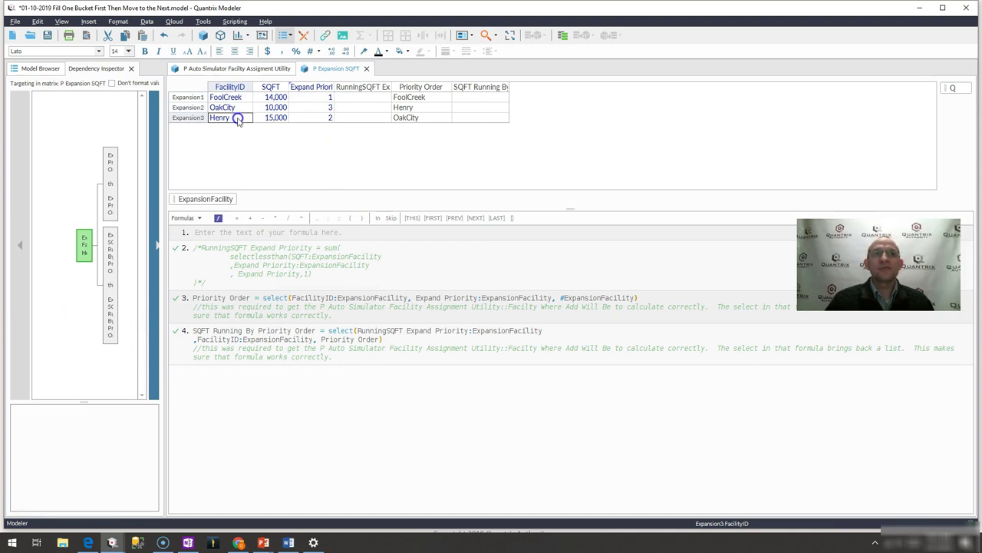
{"action": "left_click", "coordinate": [278, 97]}
{"action": "left_click", "coordinate": [278, 107]}
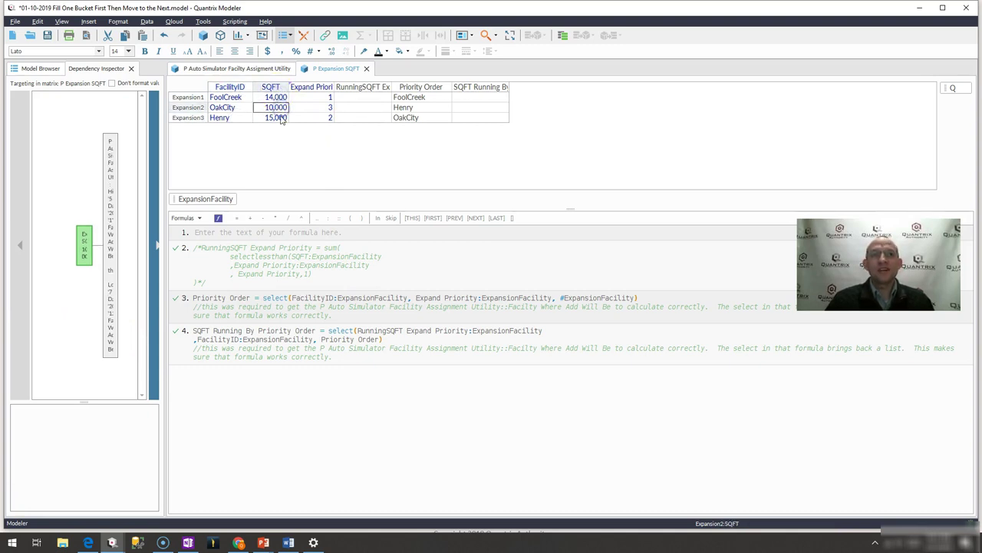
{"action": "left_click", "coordinate": [280, 117]}
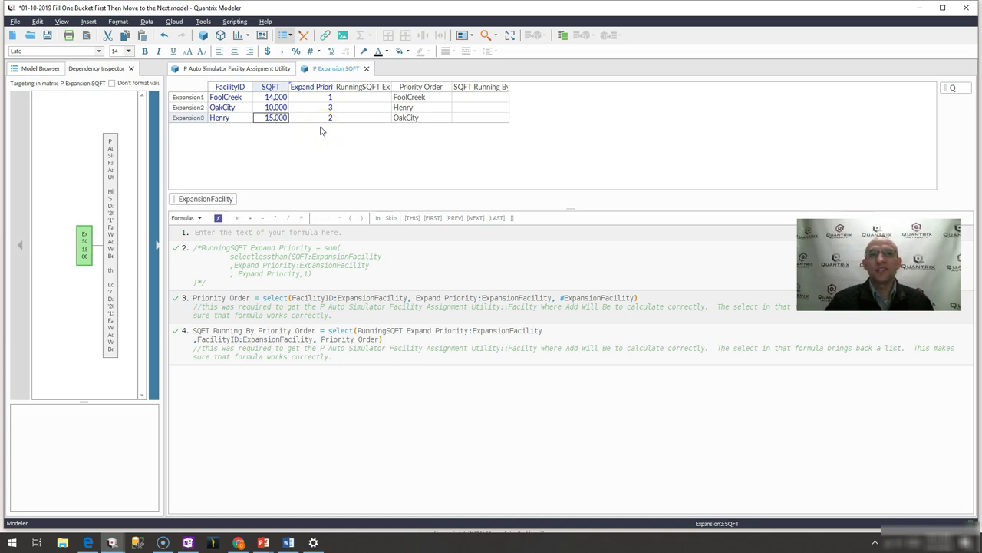
{"action": "left_click", "coordinate": [348, 98]}
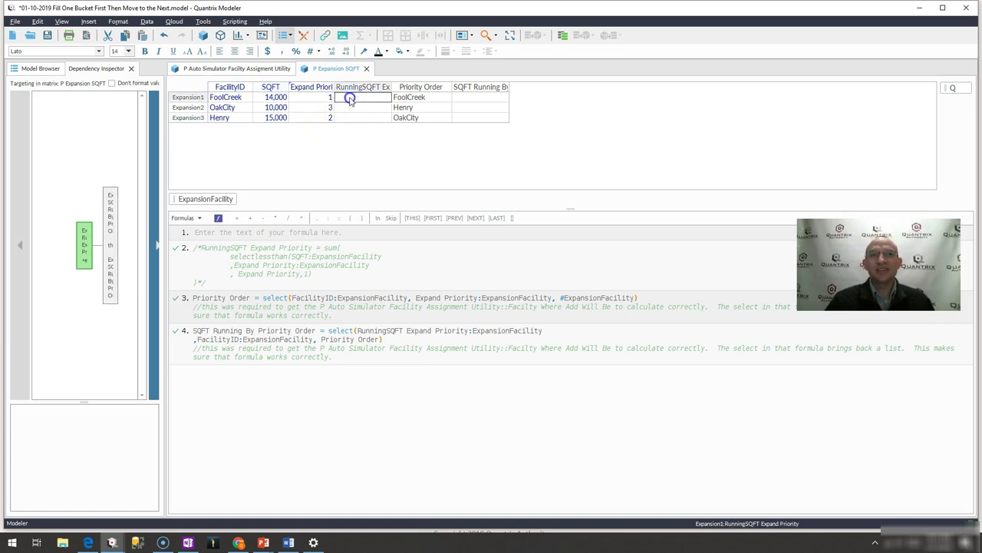
{"action": "left_click", "coordinate": [330, 97]}
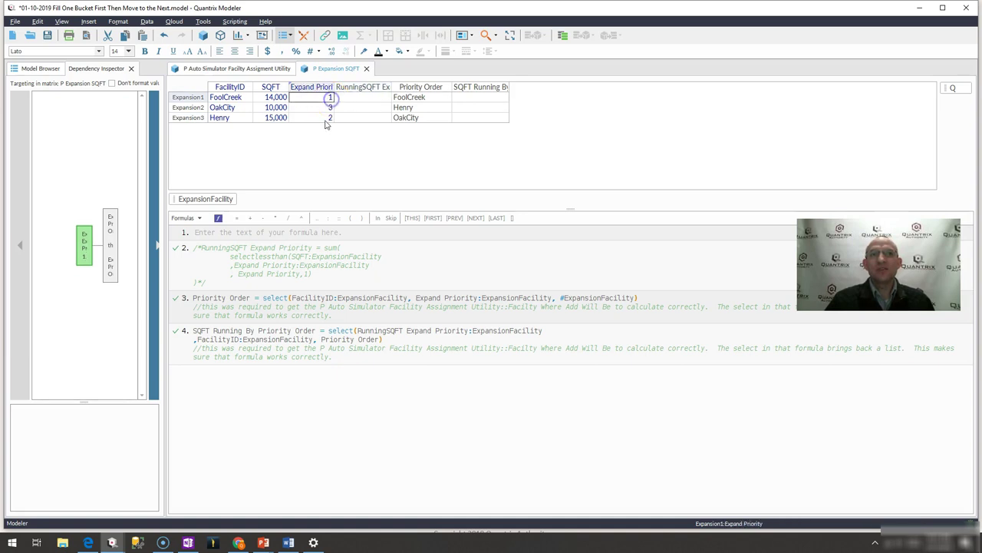
{"action": "left_click", "coordinate": [326, 117]}
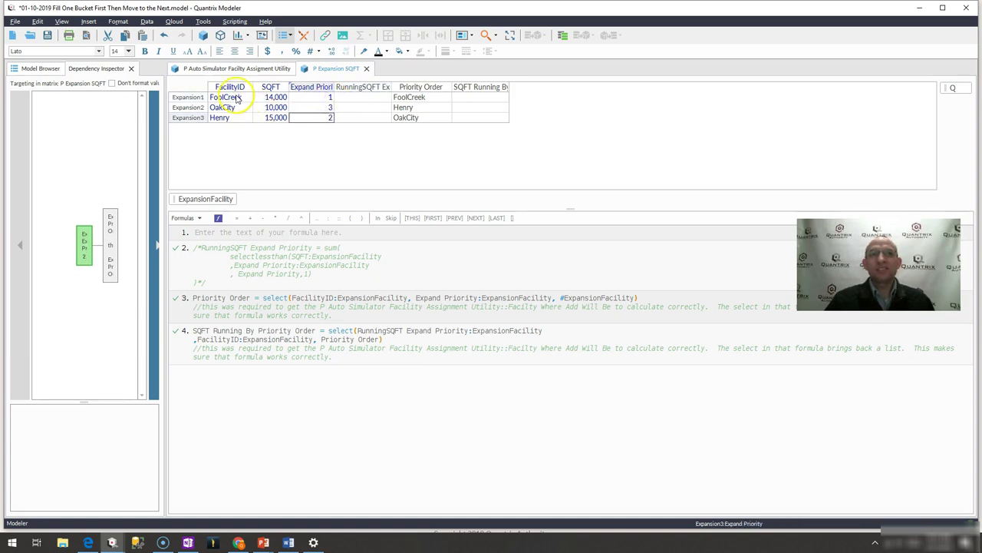
- Select the three facility names and their Expand Priority values to compare the priority order
{"action": "left_click_drag", "start_coordinate": [238, 99], "coordinate": [237, 118]}
{"action": "left_click", "coordinate": [325, 98]}
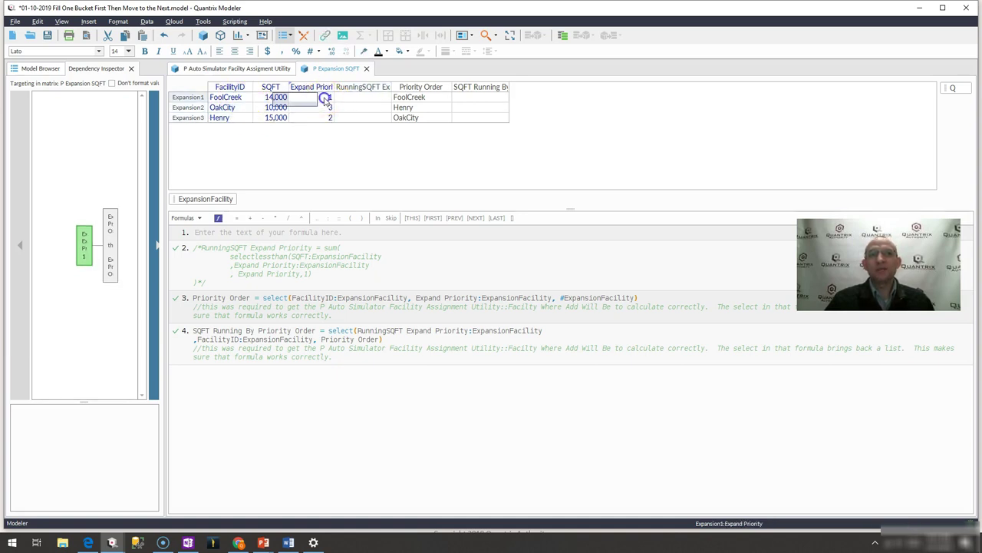
{"action": "left_click_drag", "start_coordinate": [325, 98], "coordinate": [323, 114]}
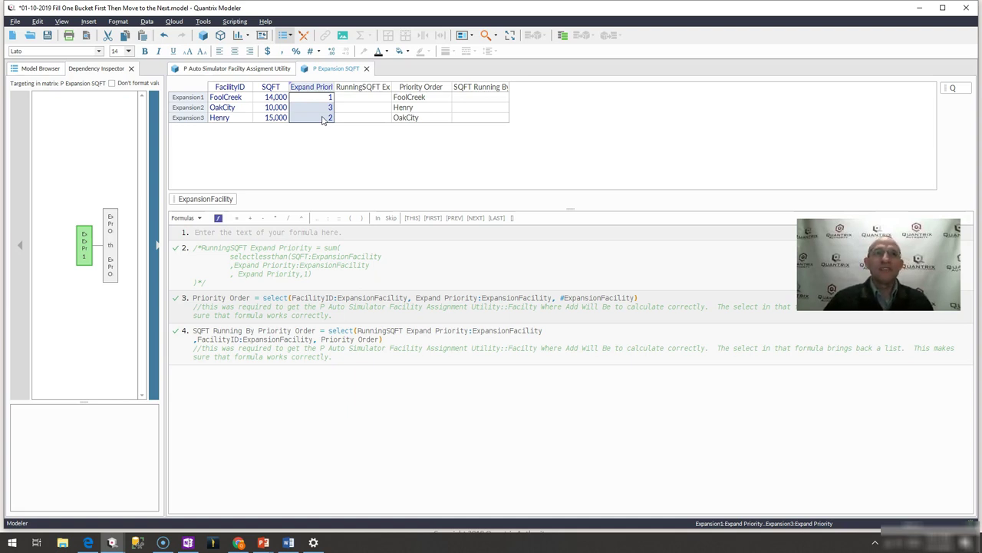
{"action": "left_click", "coordinate": [234, 99]}
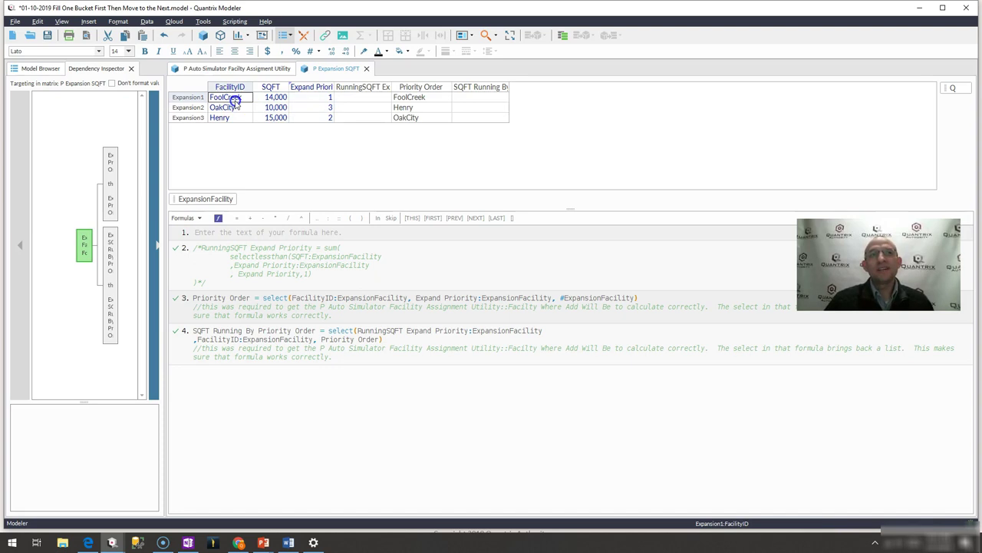
{"action": "left_click_drag", "start_coordinate": [234, 101], "coordinate": [237, 121]}
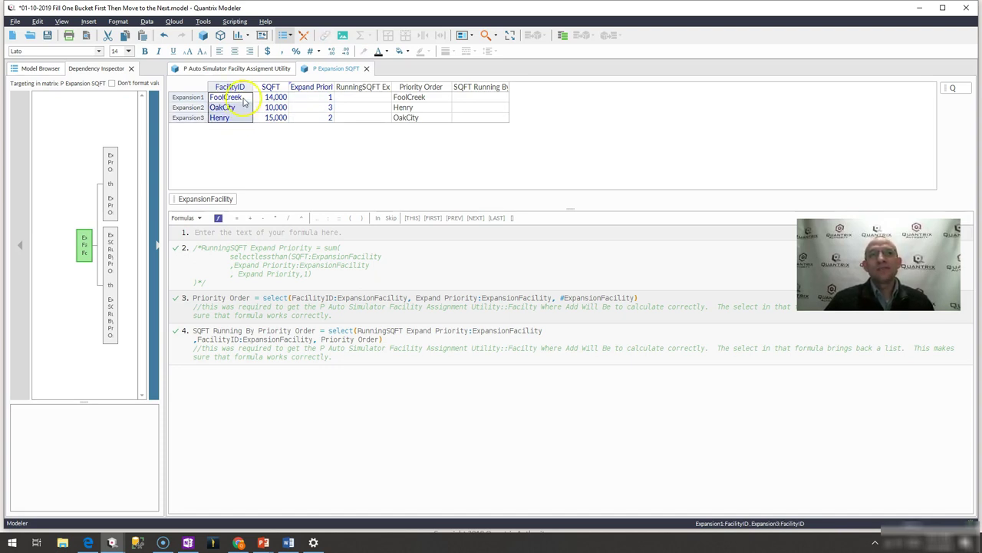
{"action": "left_click_drag", "start_coordinate": [241, 97], "coordinate": [235, 123]}
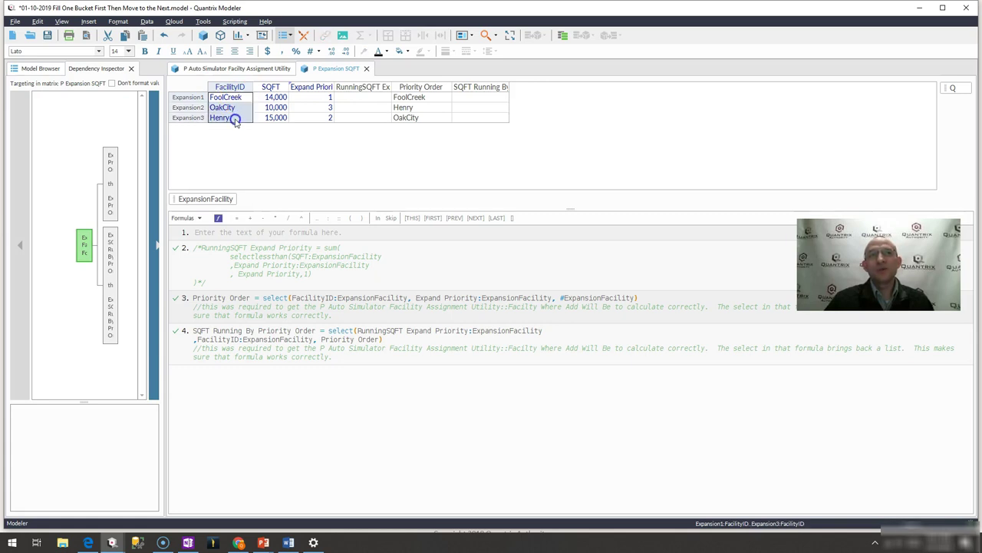
{"action": "left_click", "coordinate": [317, 99]}
{"action": "left_click_drag", "start_coordinate": [317, 103], "coordinate": [317, 121]}
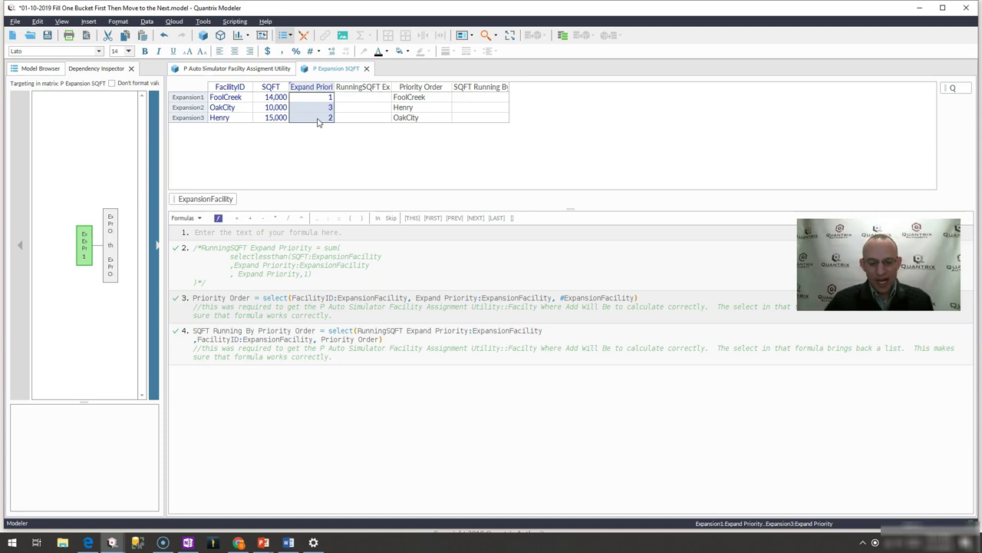
{"action": "left_click_drag", "start_coordinate": [226, 98], "coordinate": [225, 120]}
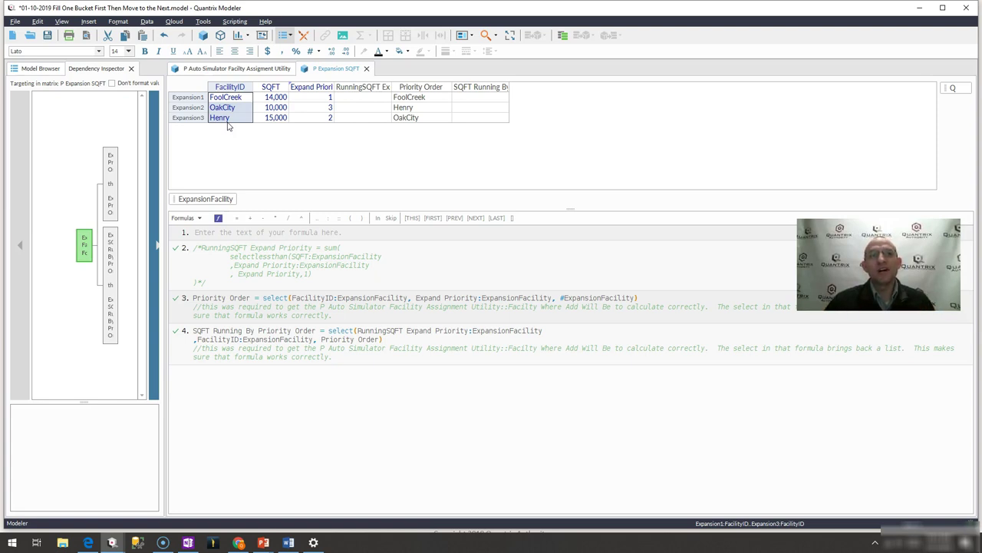
- Start a formula on the RunningSQFT Expand Priority column as '= sum(selectlessthan('
{"action": "left_click", "coordinate": [363, 88]}
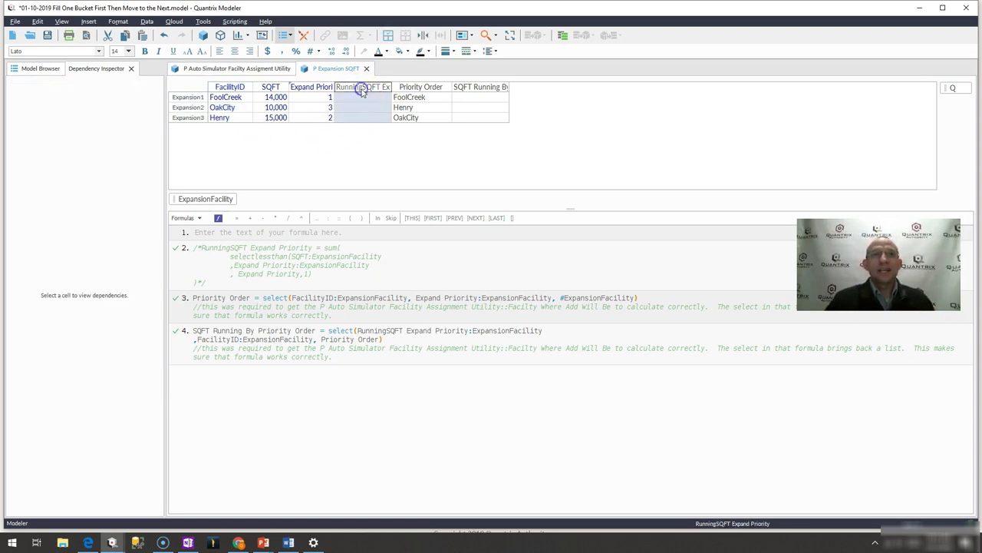
{"action": "left_click", "coordinate": [275, 232]}
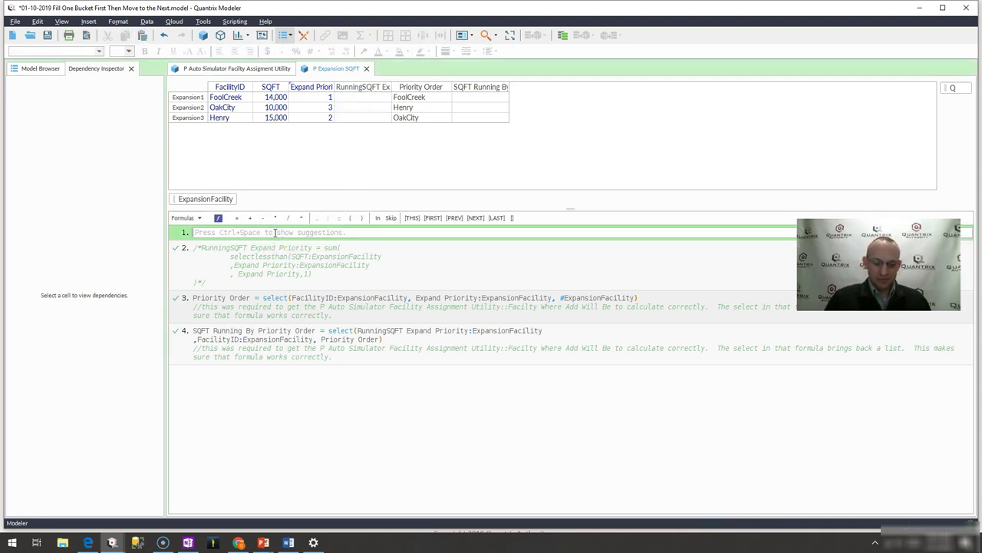
{"action": "left_click", "coordinate": [357, 88]}
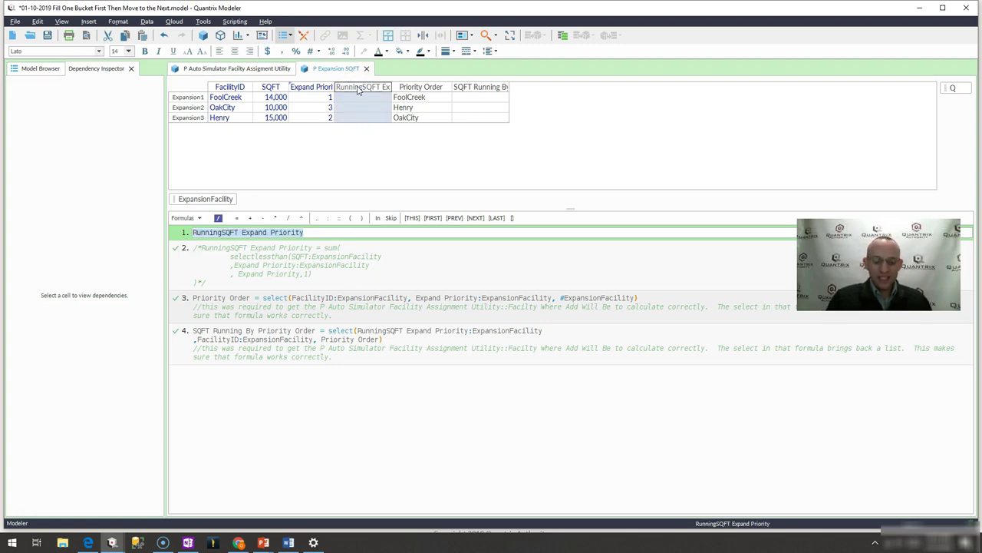
{"action": "key", "text": "End"}
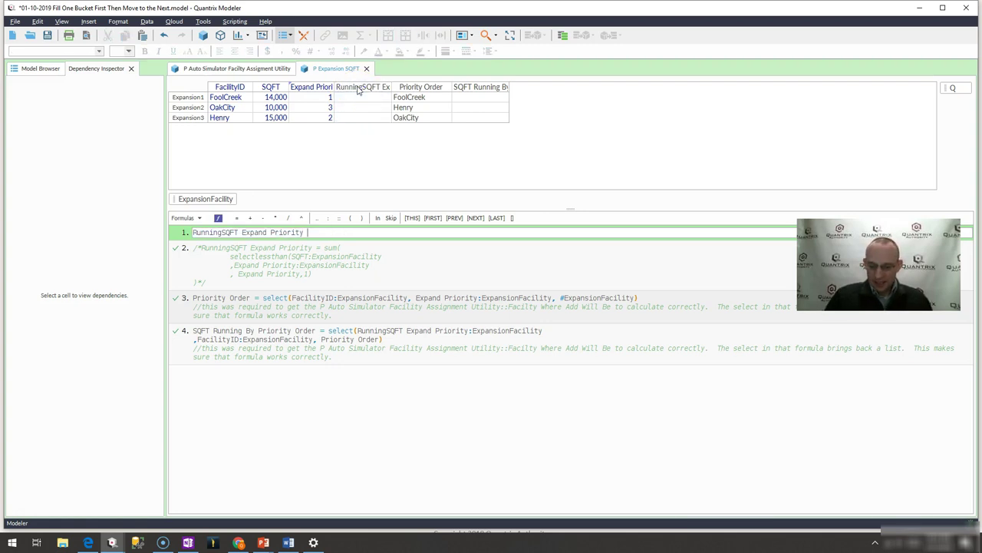
{"action": "type", "text": "= sum(selec"}
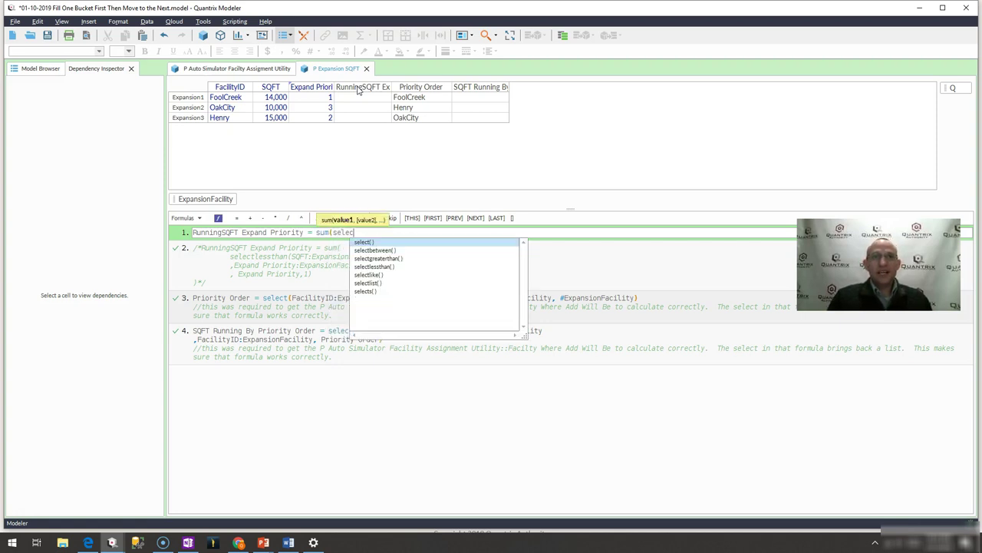
{"action": "type", "text": "tlessthan(SQFT"}
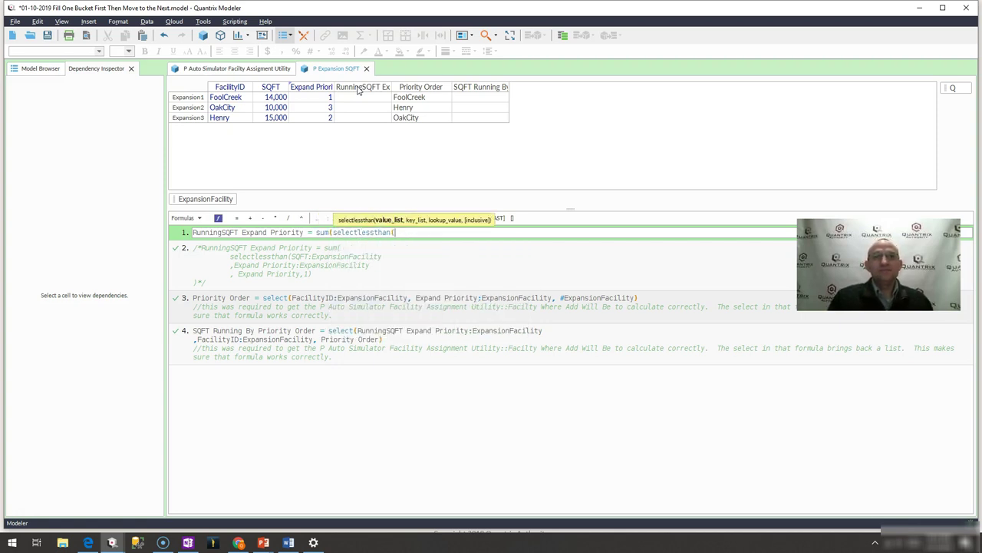
- Add SQFT:ExpansionFacility as the value list of selectlessthan
{"action": "left_click", "coordinate": [270, 88]}
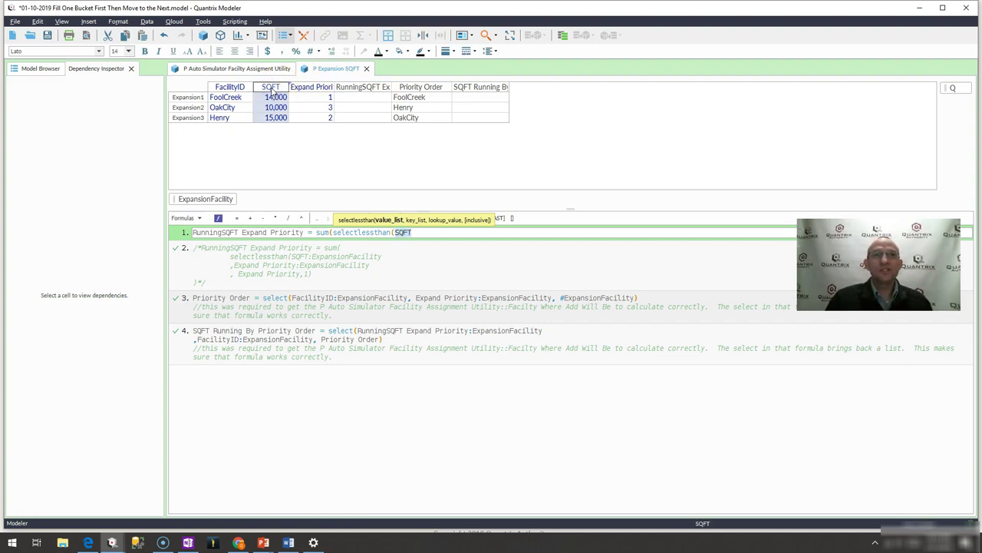
{"action": "type", "text": ":Expa"}
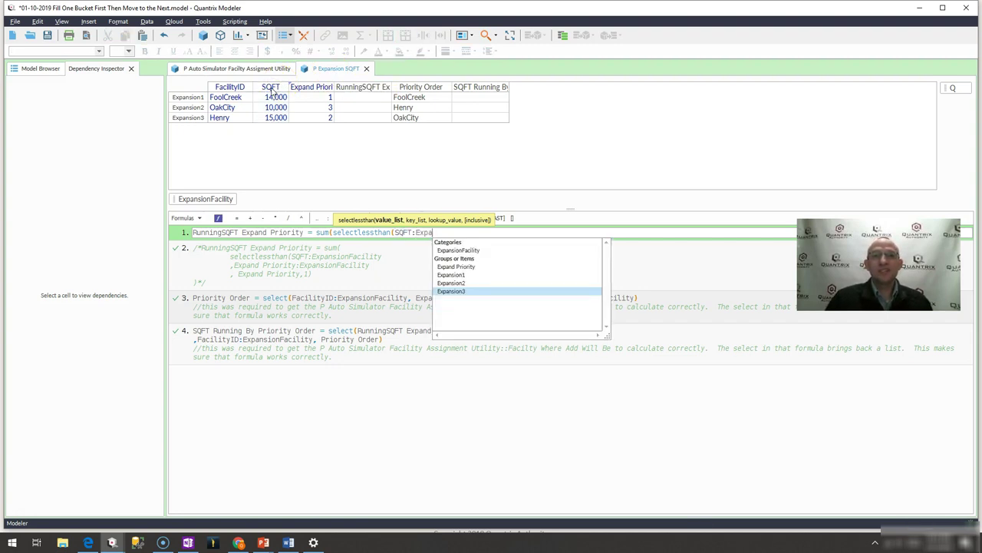
{"action": "key", "text": "Up"}
{"action": "key", "text": "Up"}
{"action": "key", "text": "Up"}
{"action": "key", "text": "Up"}
{"action": "key", "text": "Up"}
{"action": "key", "text": "Up"}
{"action": "key", "text": "Up"}
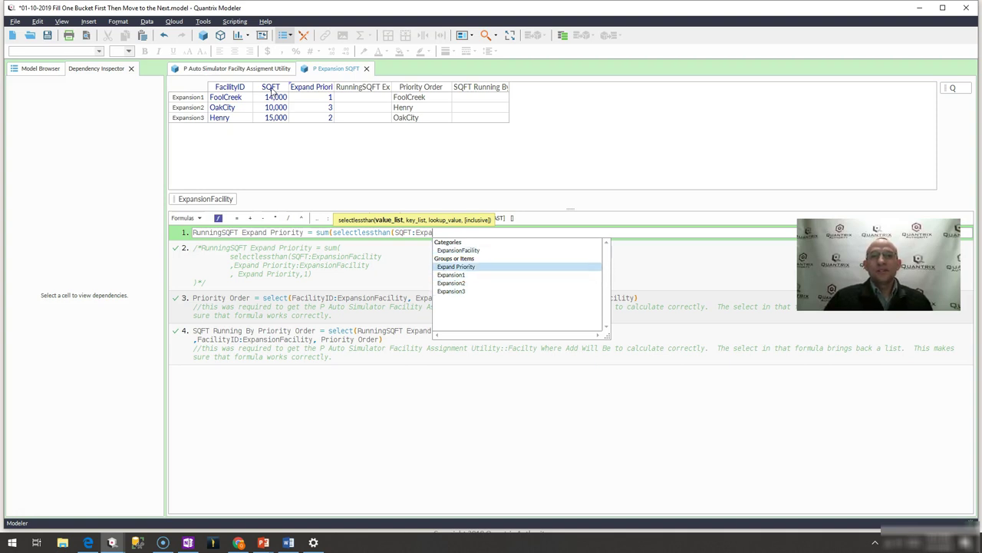
{"action": "key", "text": "Up"}
{"action": "key", "text": "Return"}
{"action": "type", "text": ","}
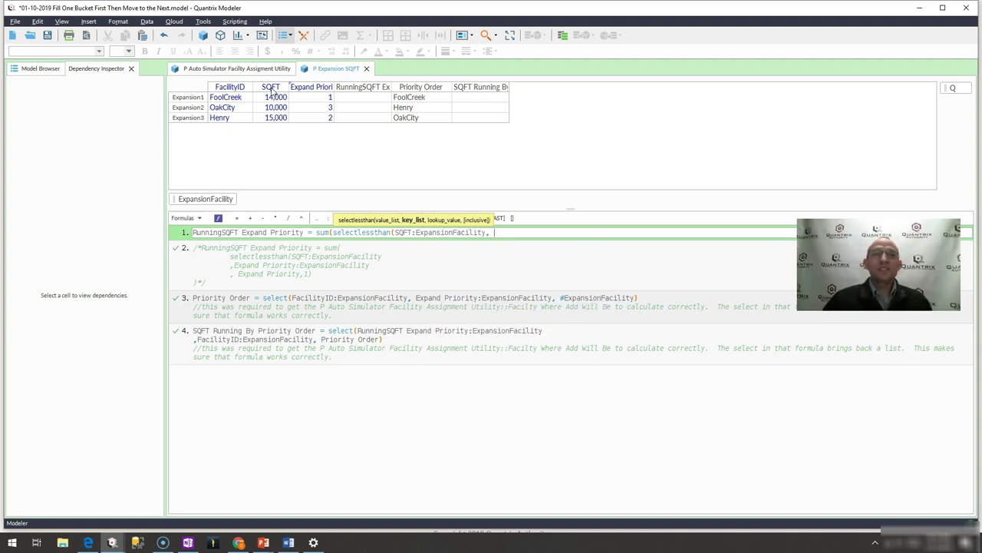
- Add Expand Priority:ExpansionFacility as key list, Expand Priority as lookup, and 1 as the final argument
{"action": "left_click", "coordinate": [319, 88]}
{"action": "type", "text": ":"}
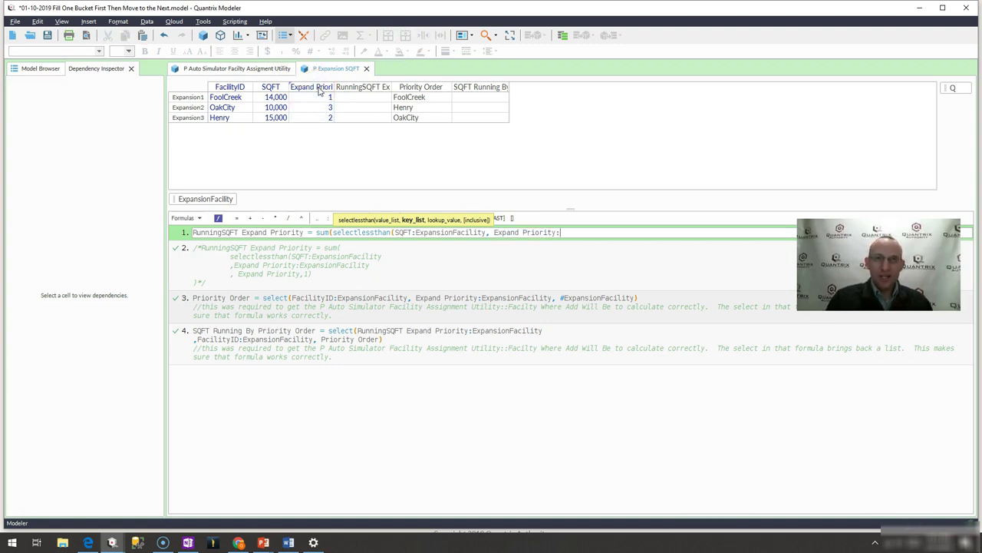
{"action": "type", "text": "Expa"}
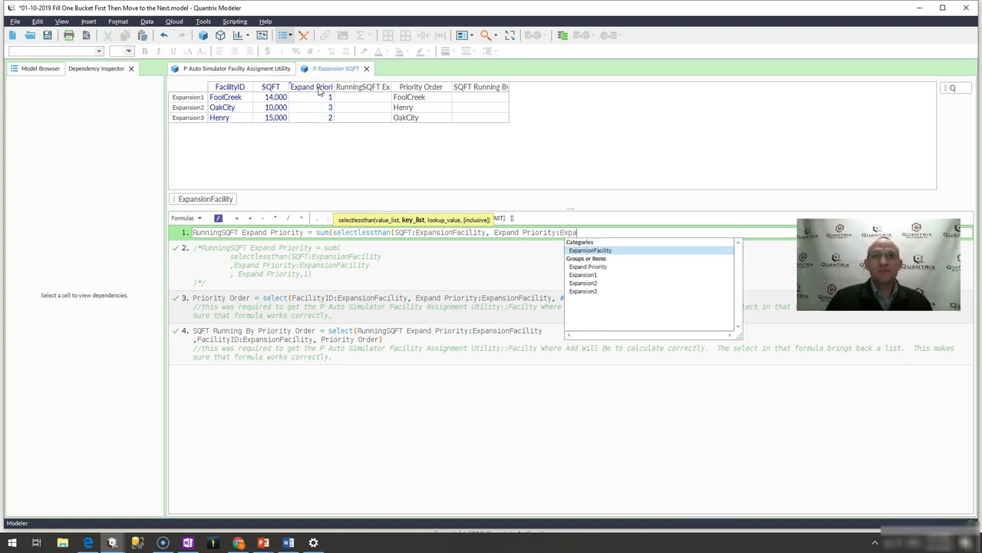
{"action": "key", "text": "Return"}
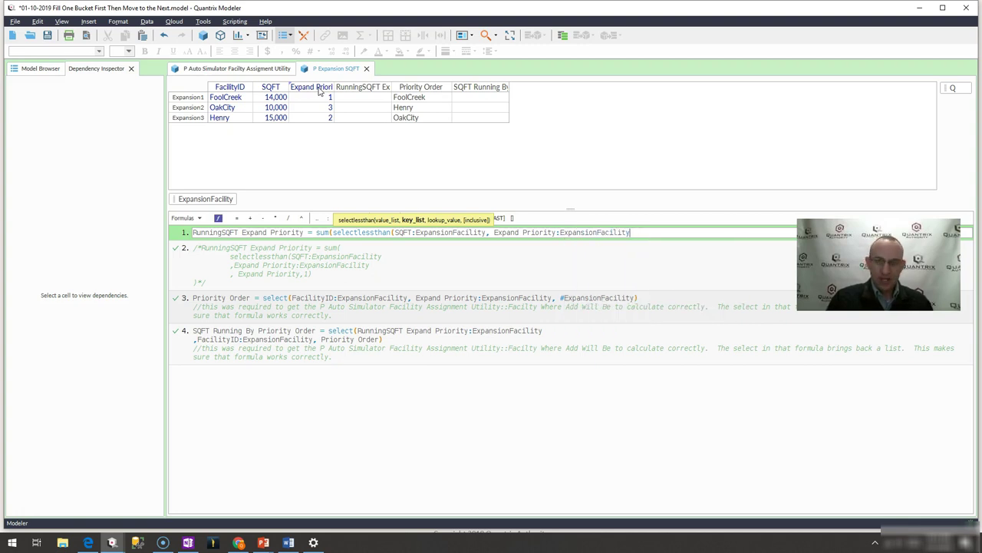
{"action": "type", "text": ","}
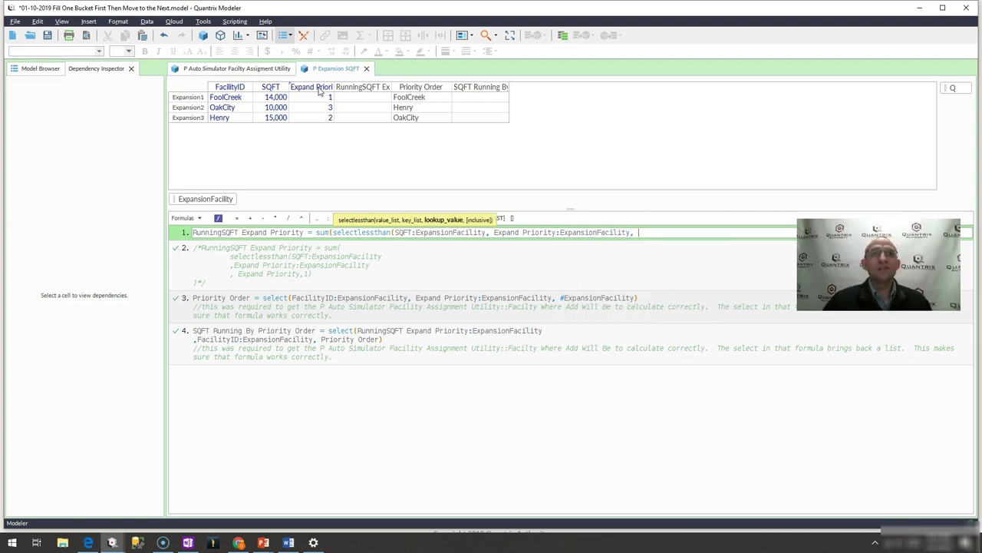
{"action": "left_click", "coordinate": [319, 90]}
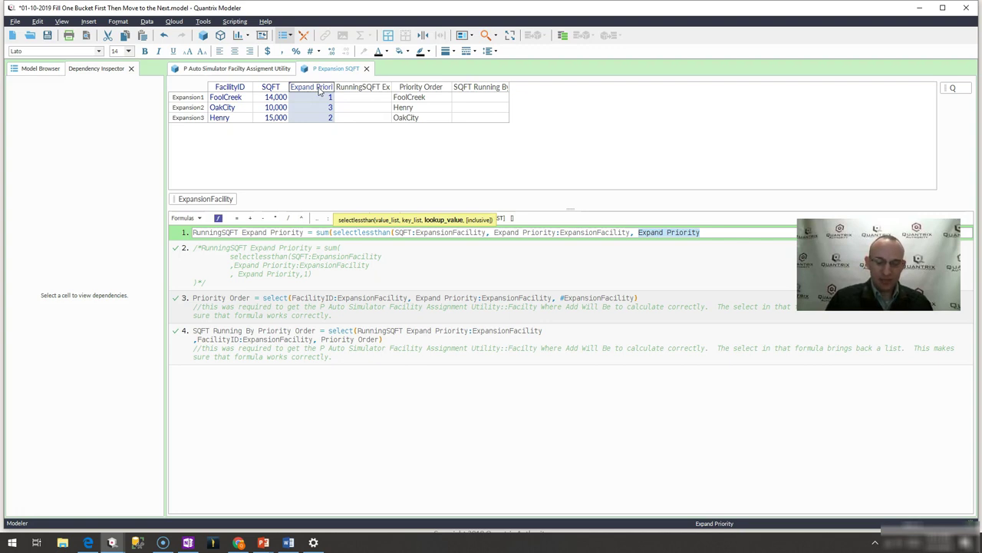
{"action": "type", "text": ", 1)"}
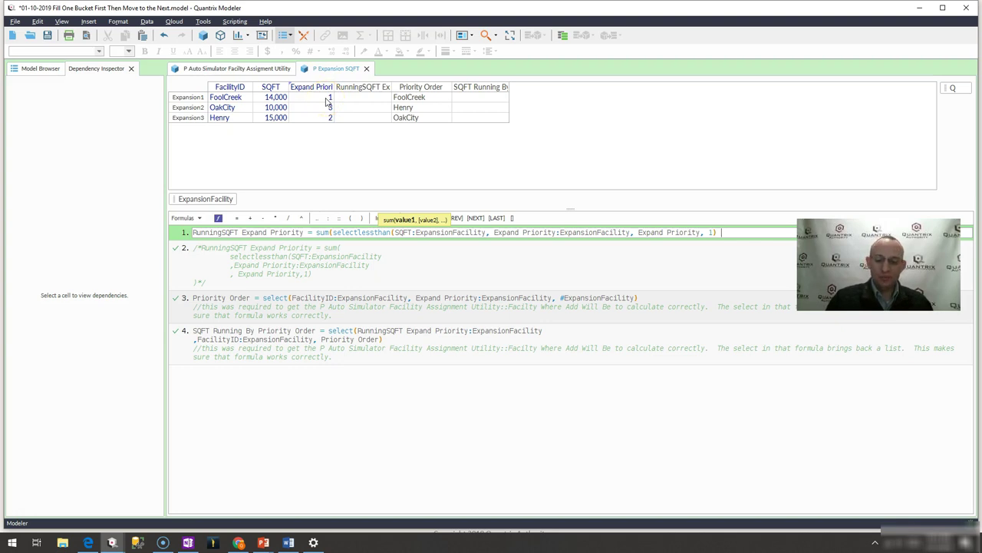
{"action": "type", "text": " )"}
- Commit the running-sum formula and inspect FoolCreek's and Henry's SQFT values and running totals (14000, 29000)
{"action": "key", "text": "Return"}
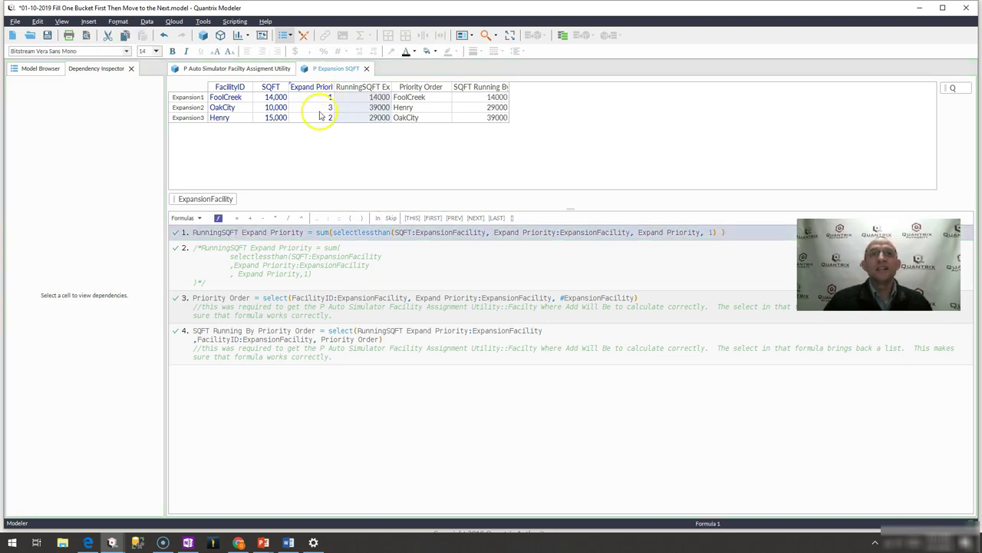
{"action": "left_click", "coordinate": [274, 97]}
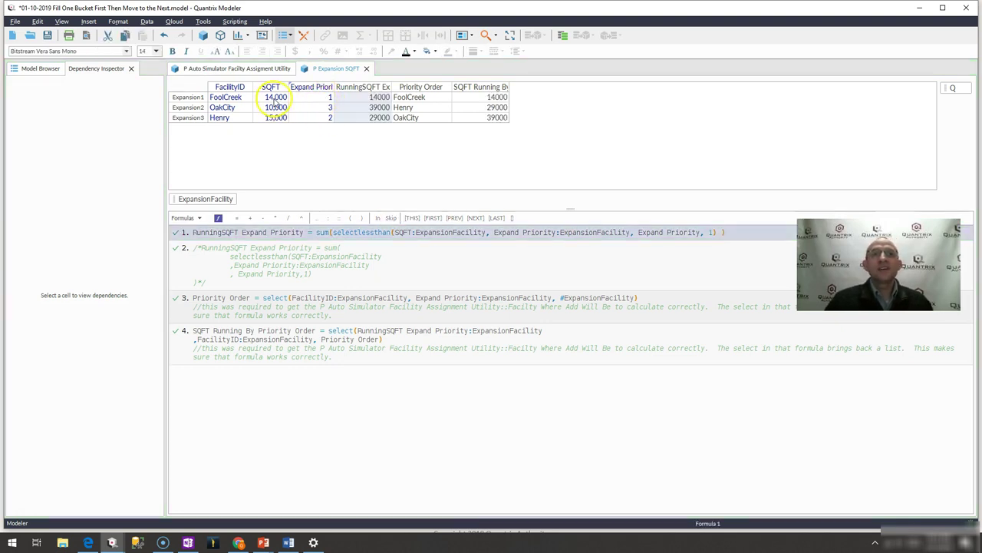
{"action": "left_click", "coordinate": [369, 100]}
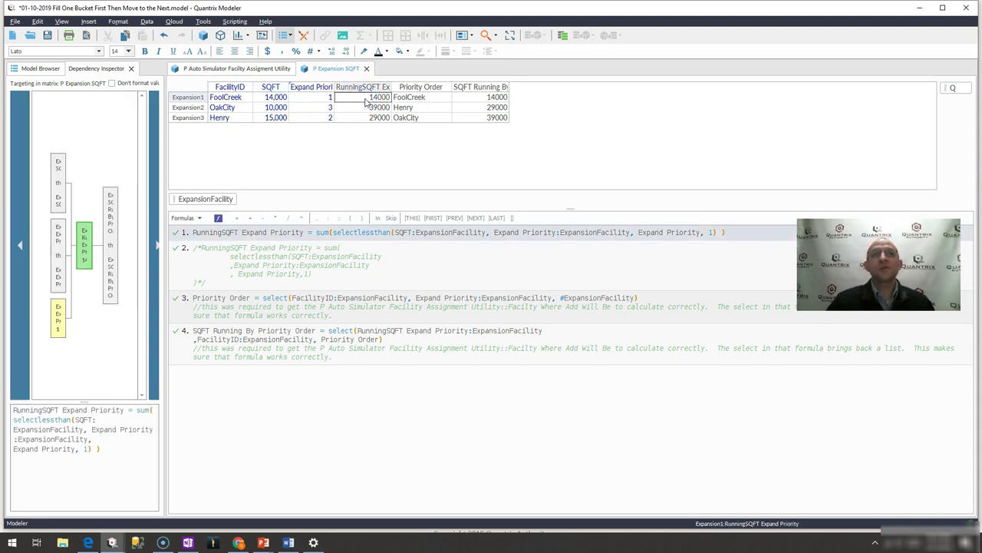
{"action": "left_click", "coordinate": [279, 120]}
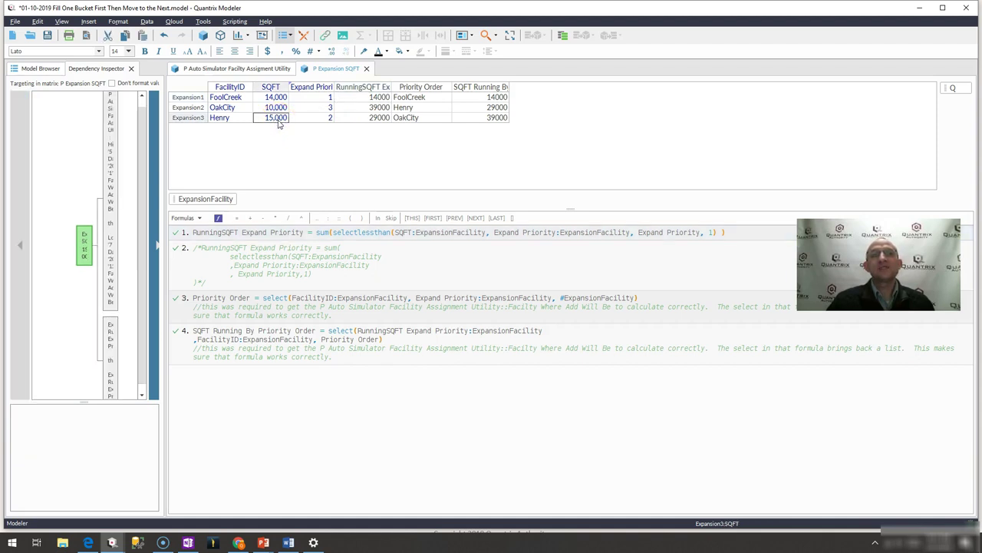
{"action": "left_click", "coordinate": [372, 119]}
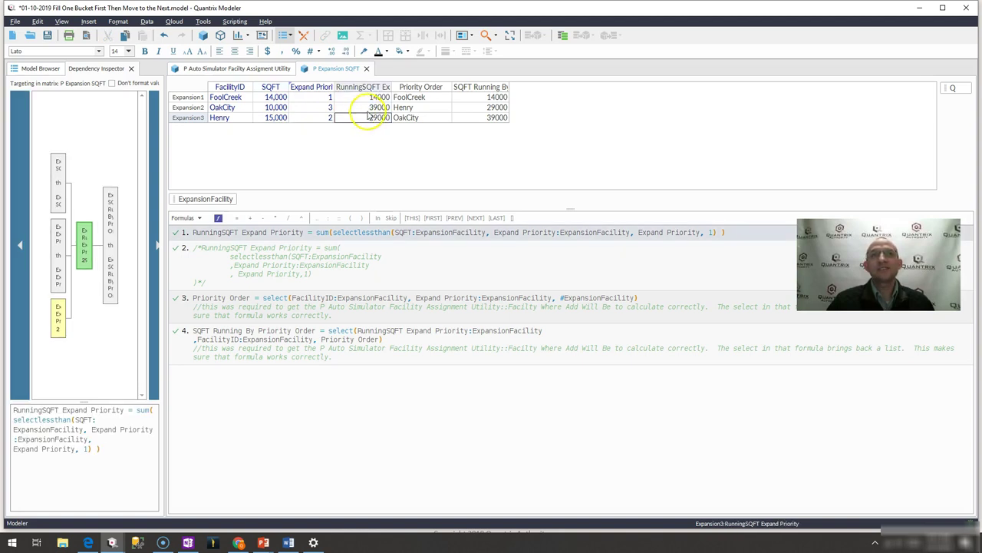
- Trace OakCity's 39000 running total against Henry's expand priority of 2 in the Dependency Inspector
{"action": "left_click", "coordinate": [365, 108]}
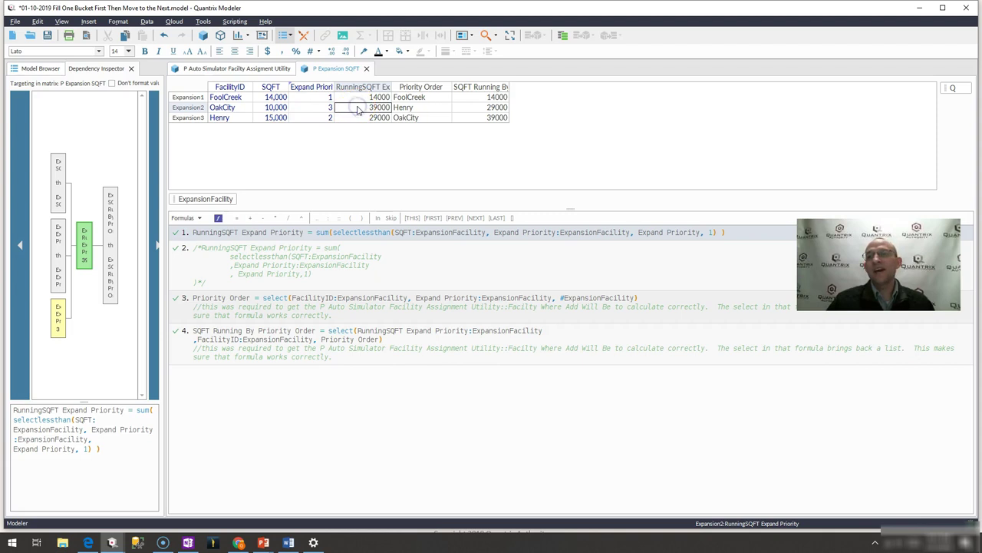
{"action": "left_click", "coordinate": [317, 107]}
{"action": "left_click", "coordinate": [319, 116]}
{"action": "left_click", "coordinate": [359, 108]}
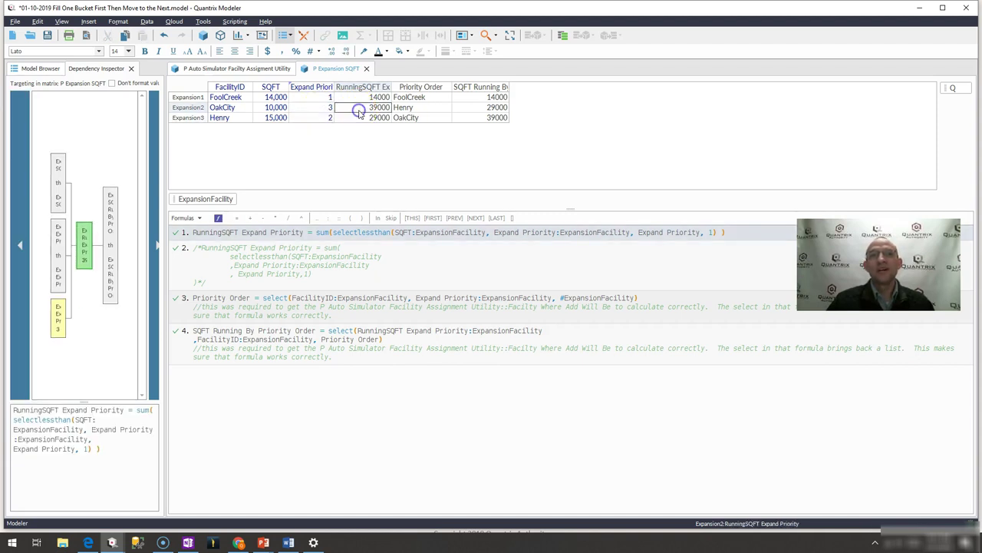